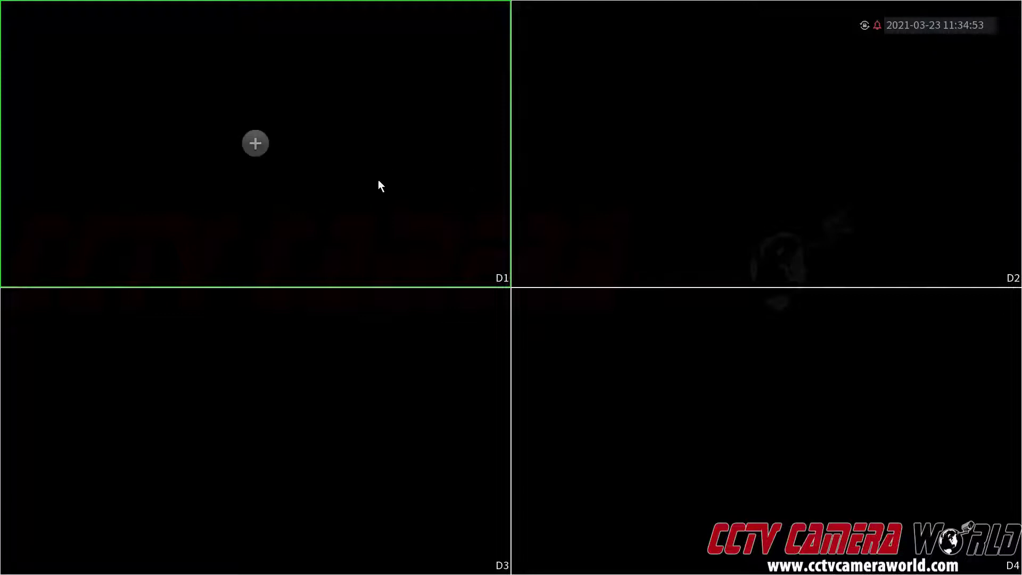
Open Main Menu from the live view and log in as admin with the unlock pattern.
right_click(423, 201)
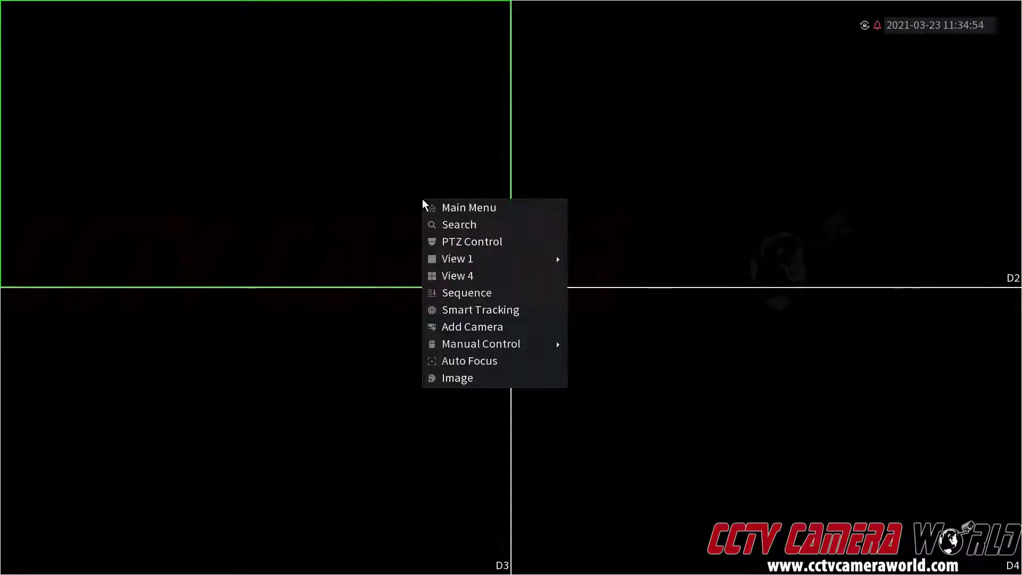
left_click(448, 208)
left_click(448, 239)
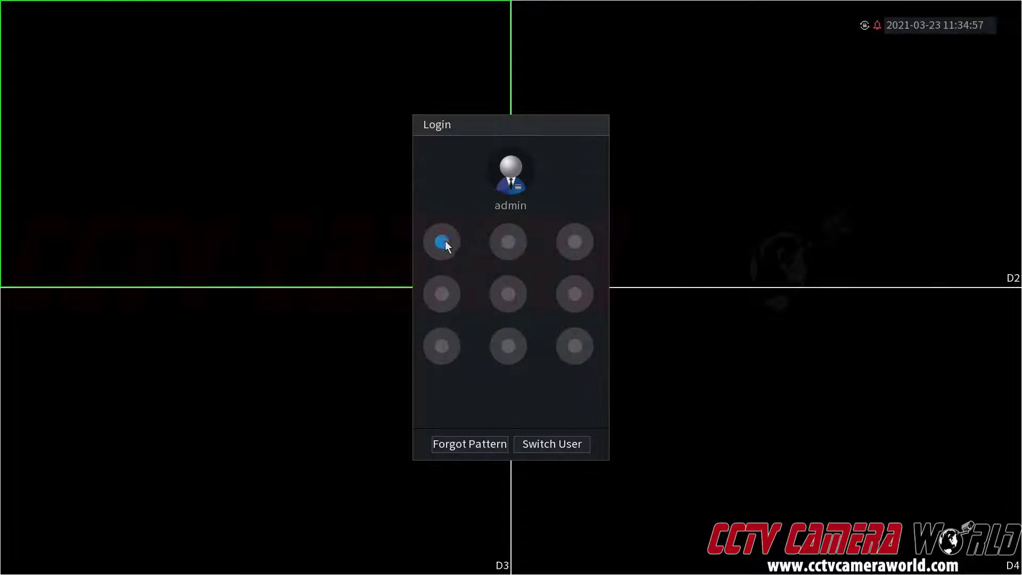
mouse_move(544, 241)
left_mouse_down()
mouse_move(579, 269)
mouse_move(577, 340)
mouse_move(443, 346)
left_mouse_up()
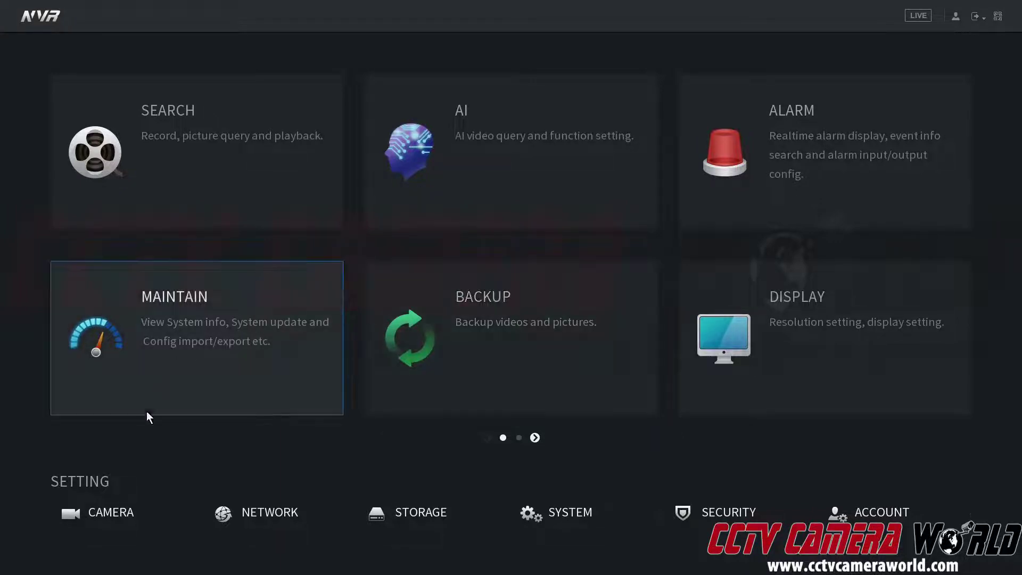
Open the CAMERA settings to search for the IP camera at 10.1.1.65.
left_click(104, 520)
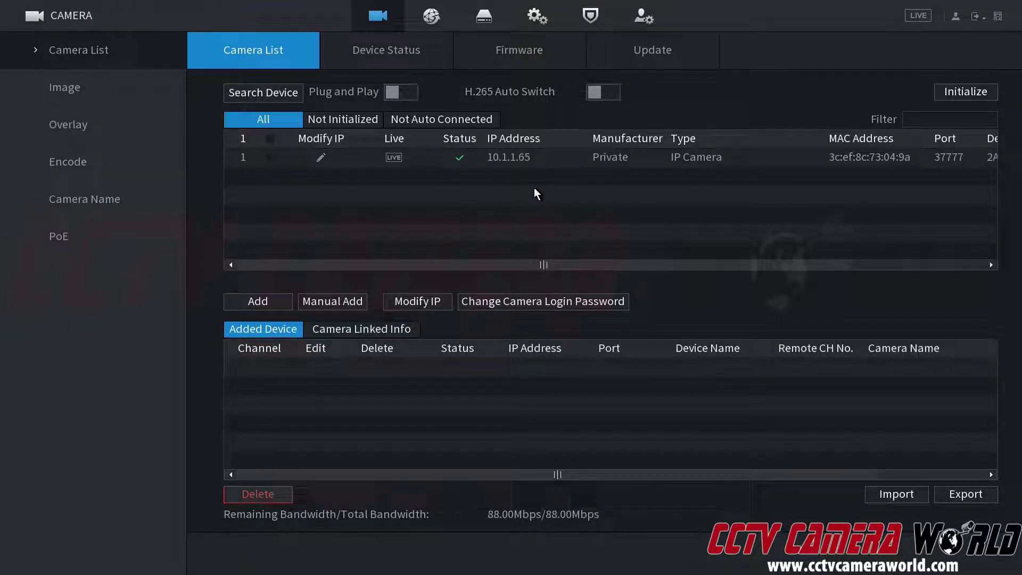
Select the discovered 10.1.1.65 camera and add it as channel D1.
left_click(271, 158)
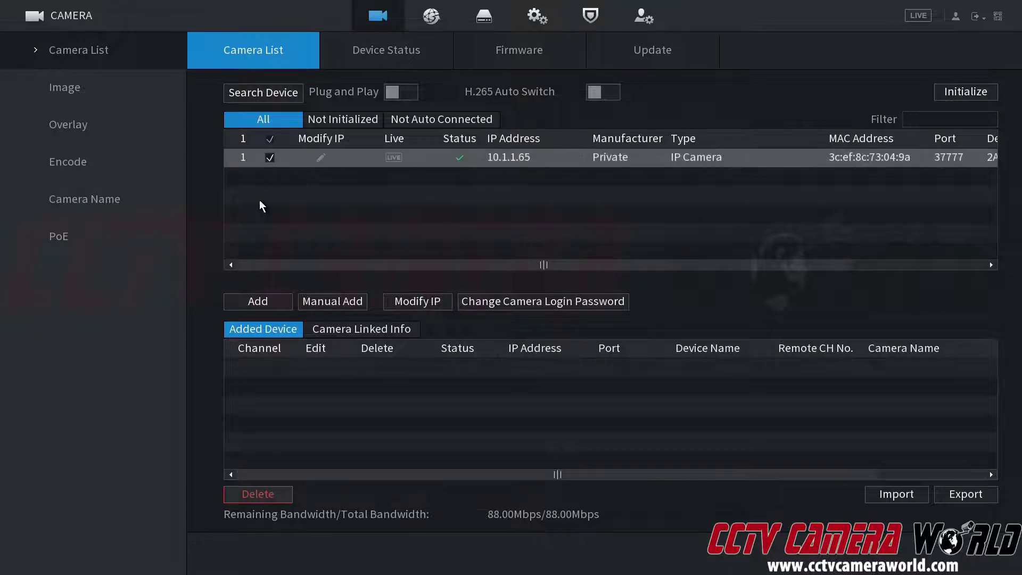
left_click(257, 301)
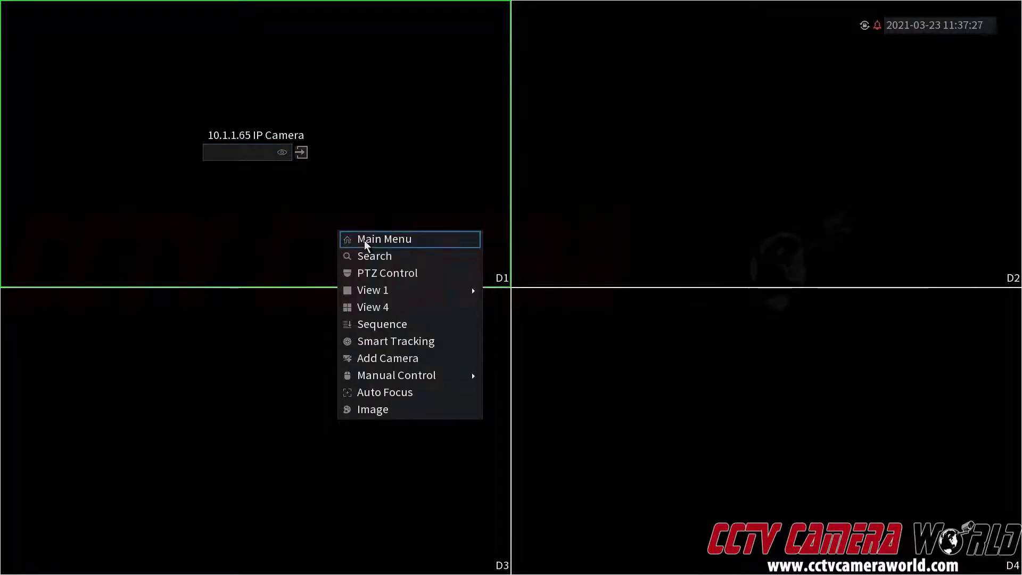
Open channel D1's Edit dialog in the Camera List and clear its old password.
left_click(365, 244)
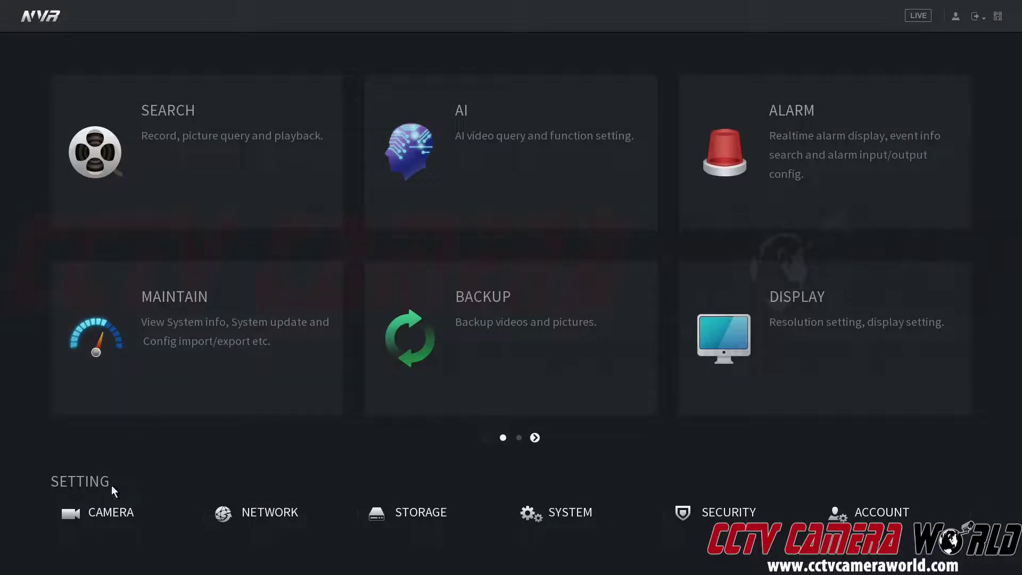
left_click(99, 511)
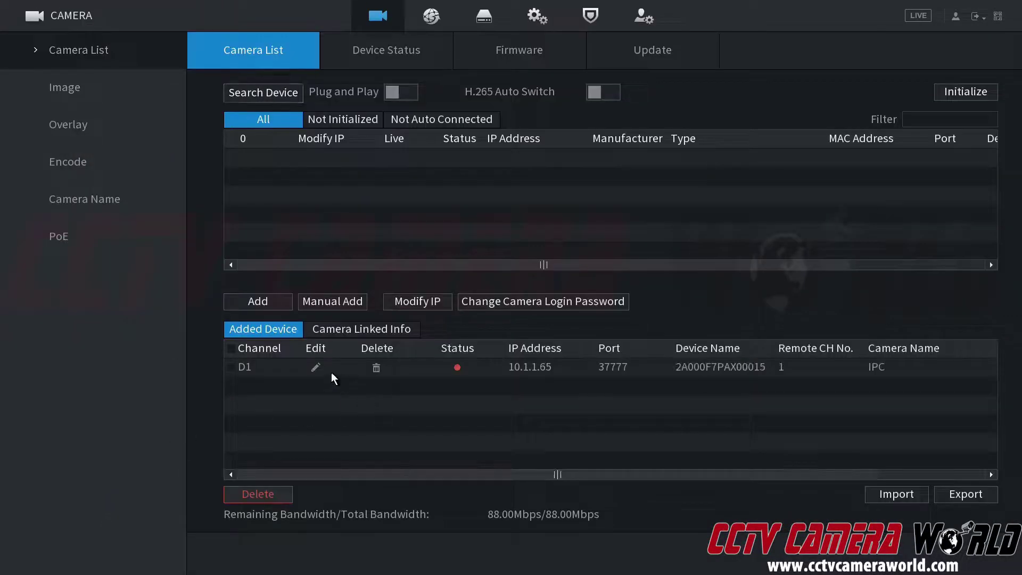
left_click(315, 367)
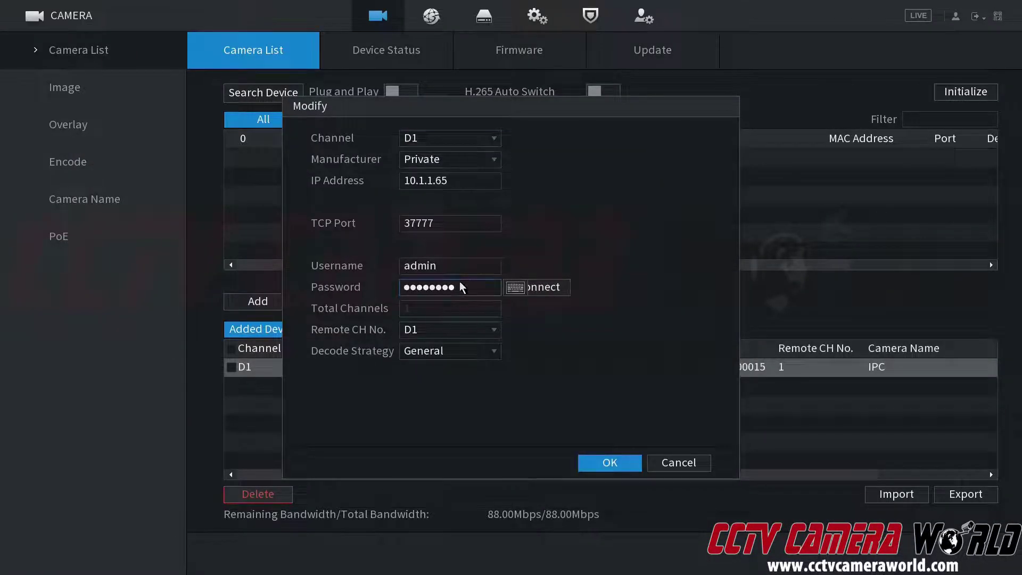
left_click(461, 287)
left_click(523, 310)
left_click(523, 310)
left_click(523, 310)
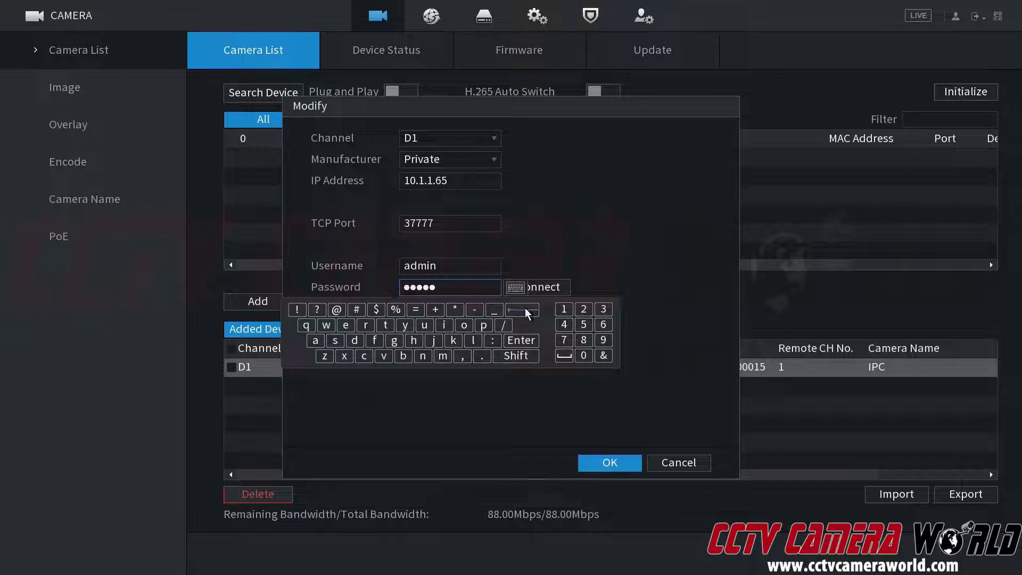
left_click(523, 310)
left_click(523, 309)
left_click(523, 309)
left_click(523, 310)
left_click(522, 310)
Enter the correct camera password on the on-screen keyboard and save D1's settings.
left_click(315, 340)
left_click(354, 340)
left_click(442, 355)
left_click(444, 325)
left_click(422, 355)
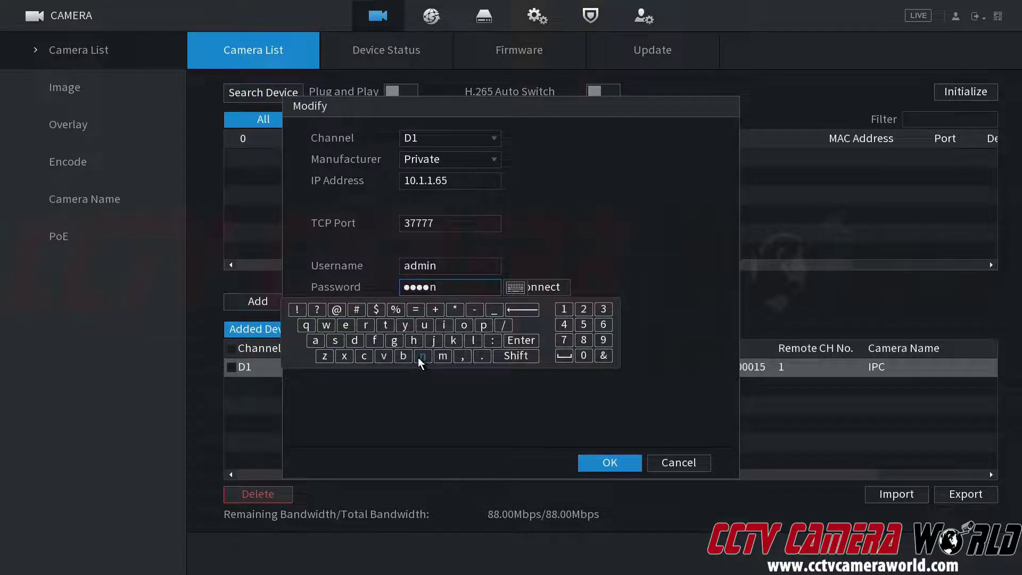
left_click(564, 309)
left_click(584, 309)
left_click(603, 310)
left_click(624, 380)
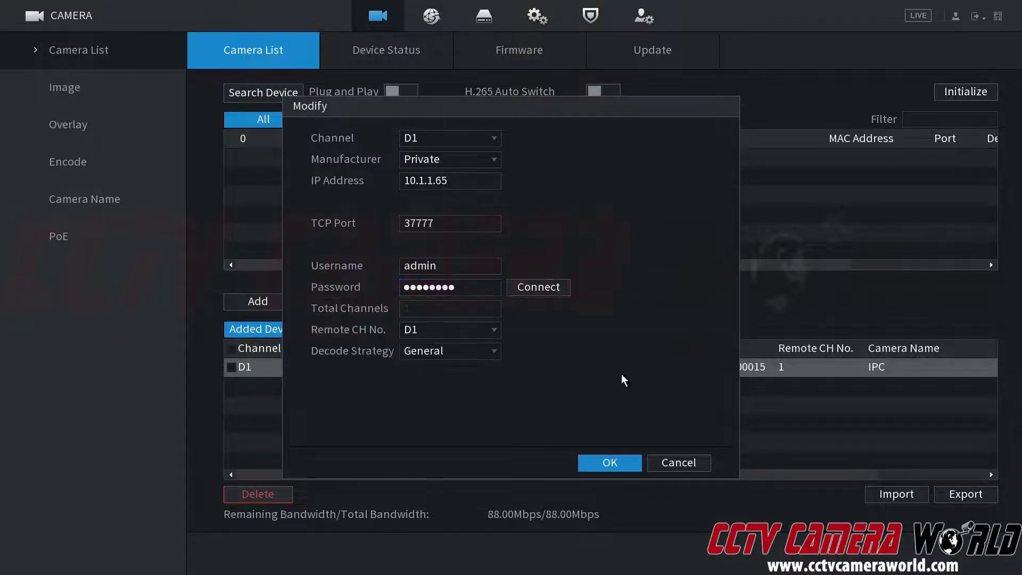
left_click(600, 466)
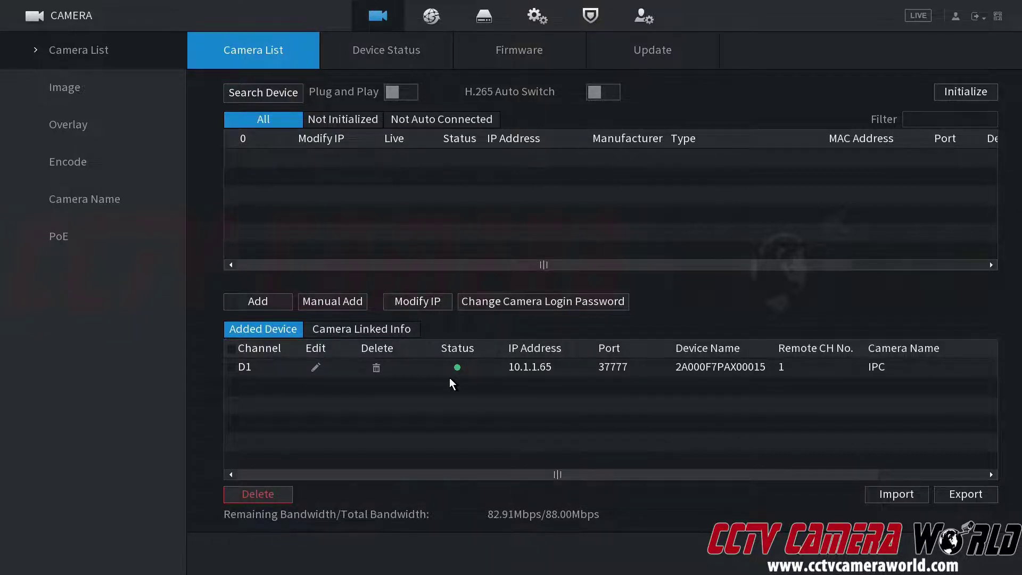
Back out of the Camera List page to the main menu with a right-click.
right_click(449, 377)
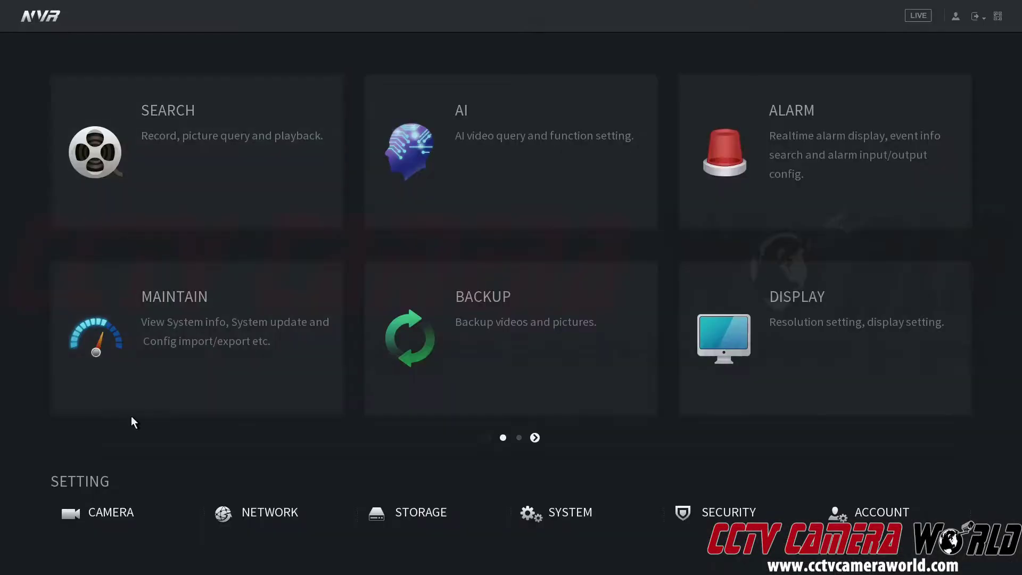
Delete and confirm removal of channel D1's camera, then exit to the main menu.
left_click(97, 511)
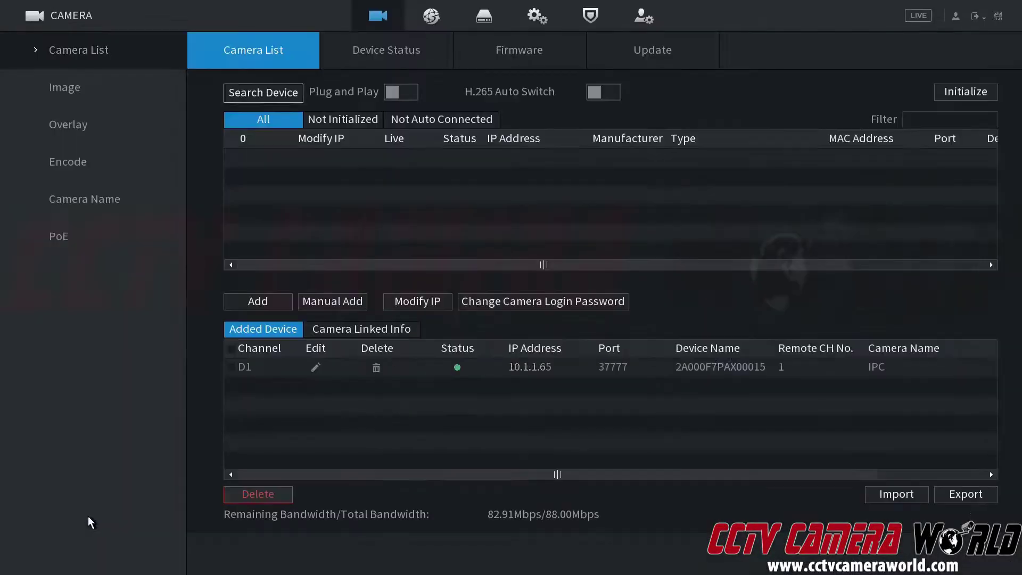
left_click(376, 368)
left_click(445, 357)
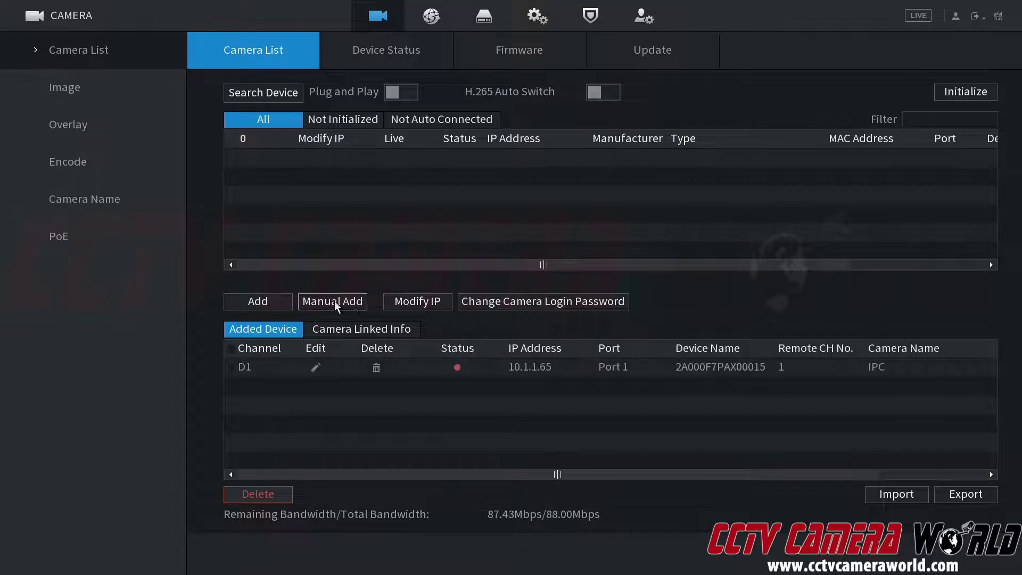
right_click(362, 192)
right_click(362, 192)
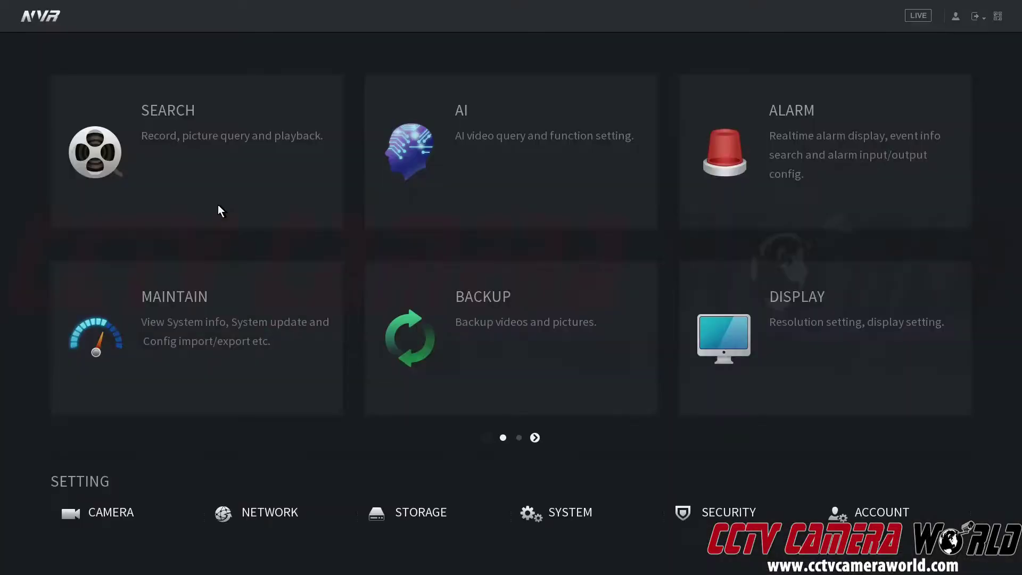
View the Switch page's 10.1.1.1 address, then the TCP/IP page listing NIC1 at 192.168.1.105.
left_click(263, 510)
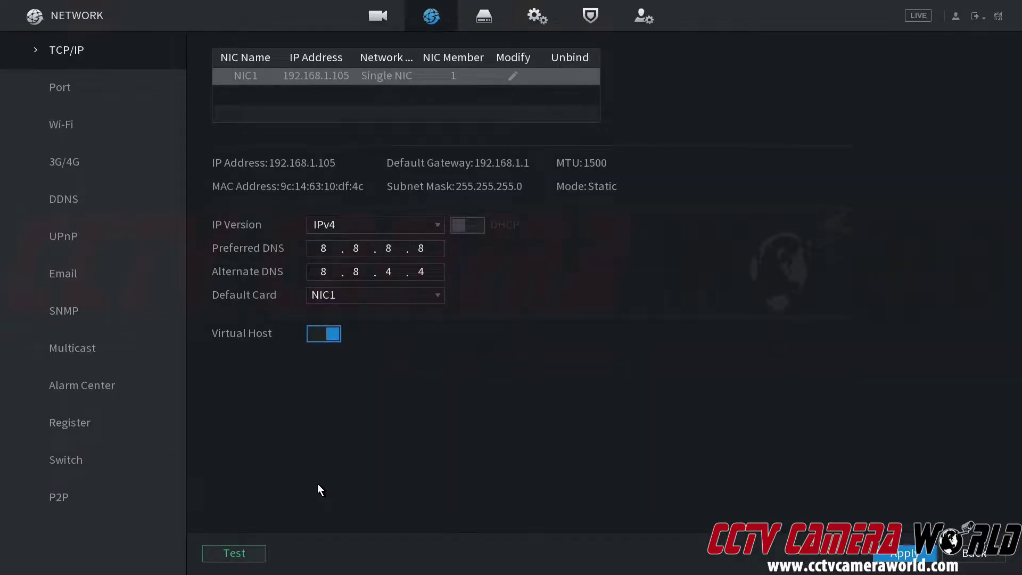
left_click(69, 460)
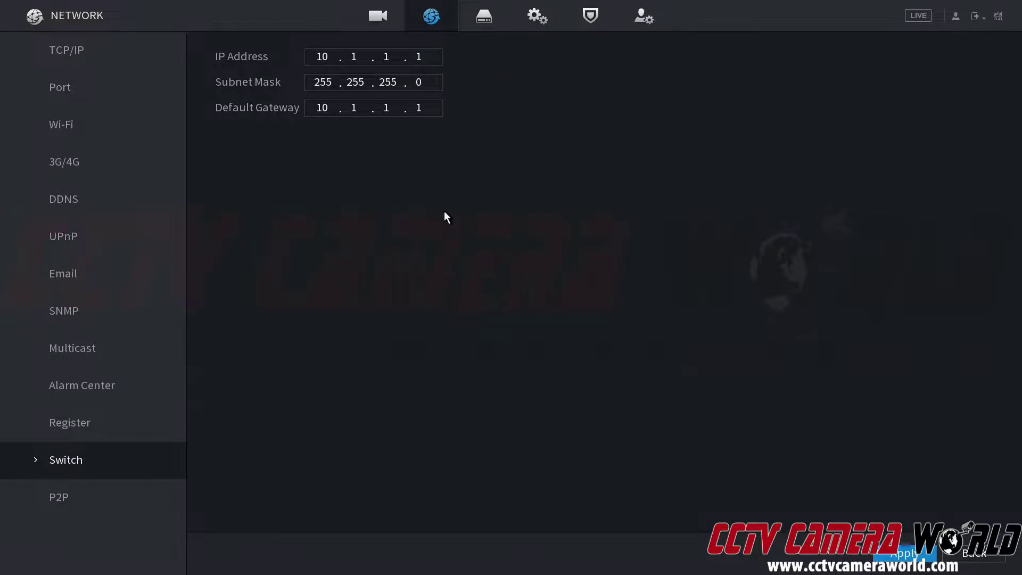
left_click(97, 53)
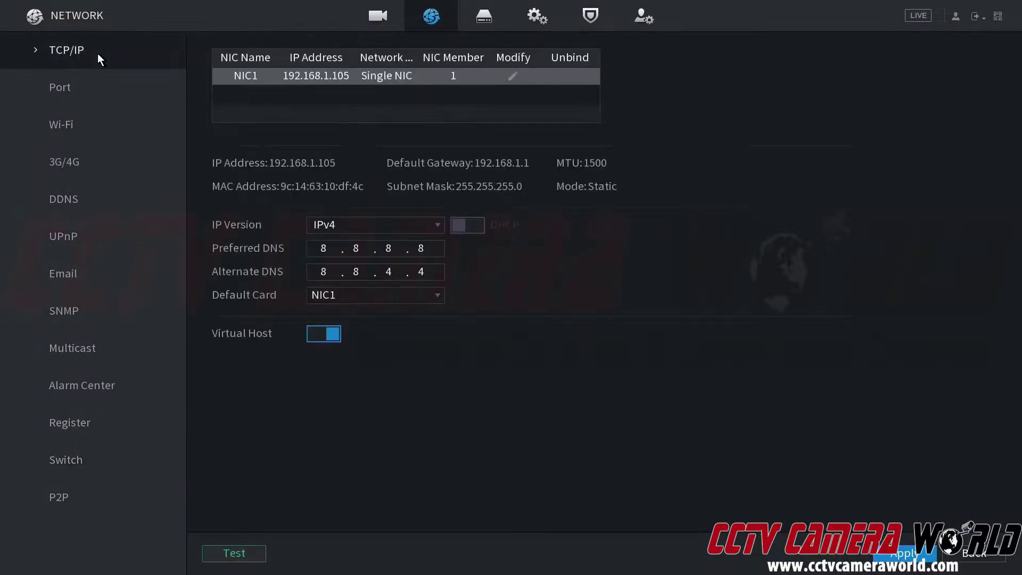
Turn on DHCP for NIC1, save, and back out to the main menu.
left_click(513, 76)
left_click(539, 248)
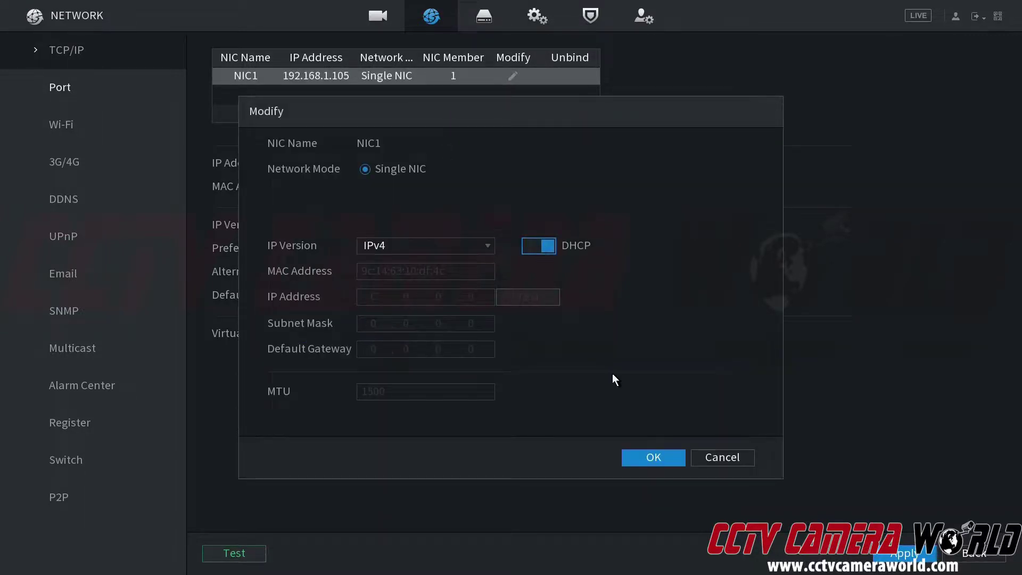
left_click(656, 459)
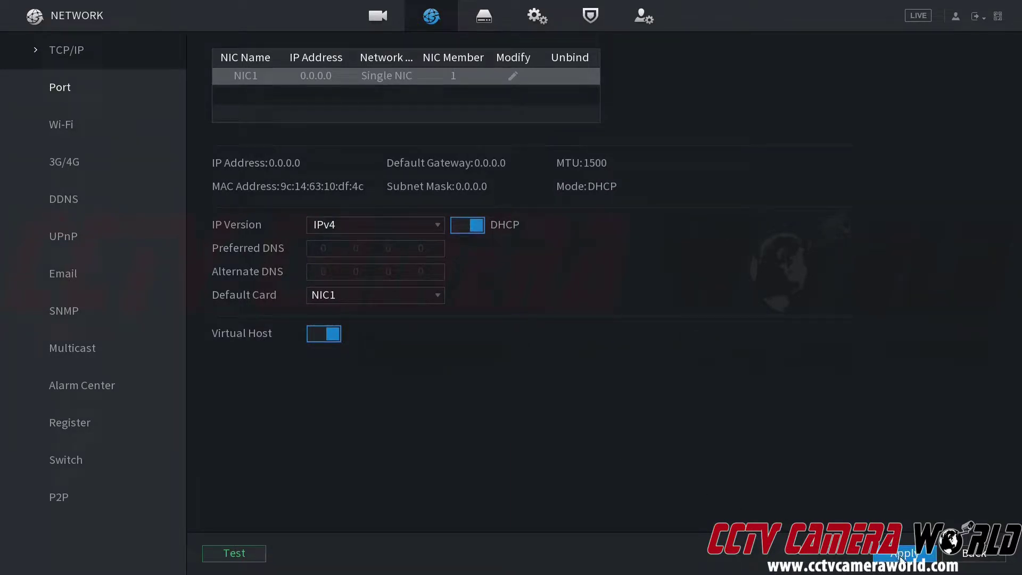
right_click(477, 413)
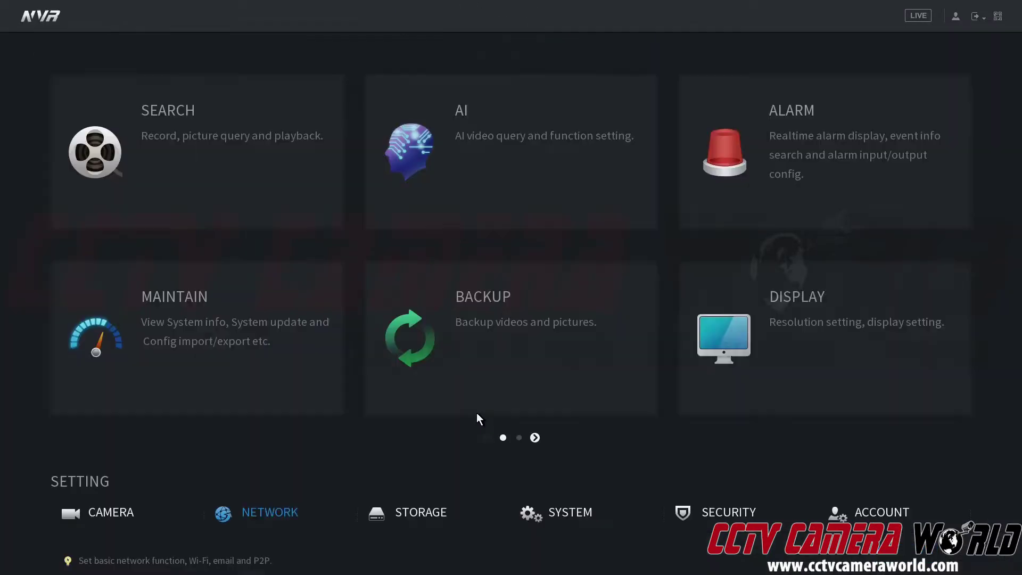
left_click(272, 513)
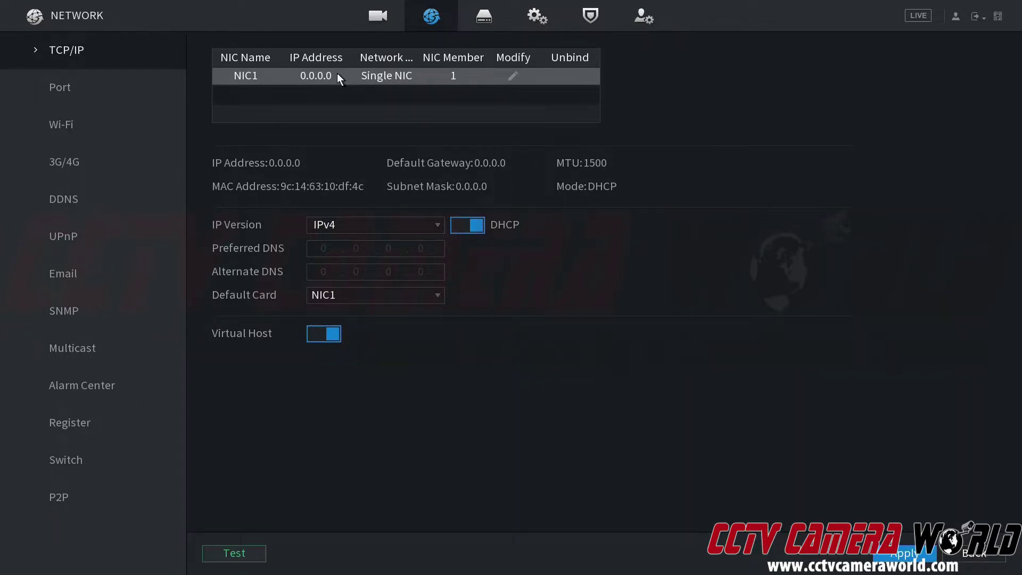
Confirm NIC1 holds DHCP address 192.168.1.82 and P2P is enabled and online.
right_click(303, 163)
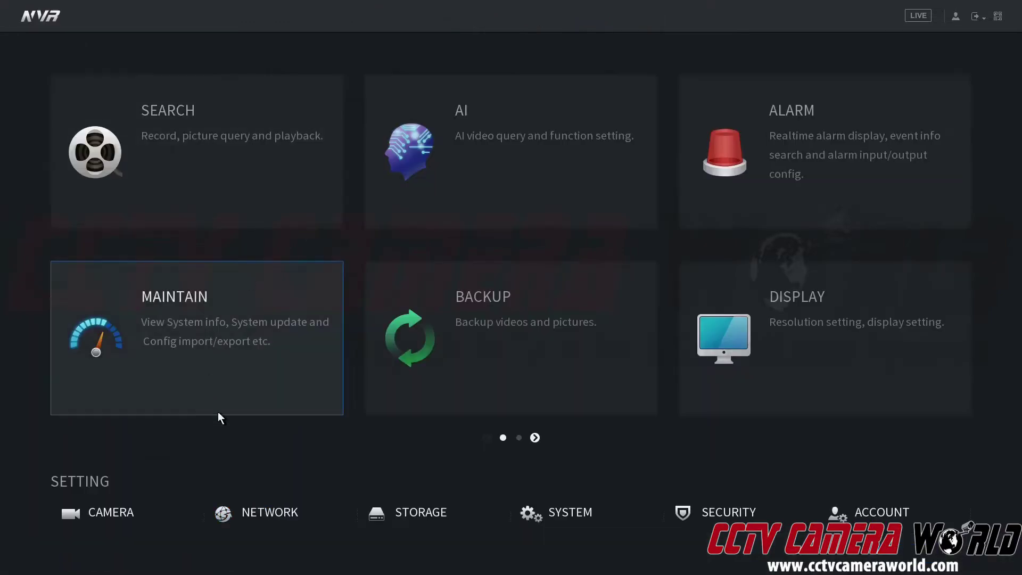
left_click(252, 522)
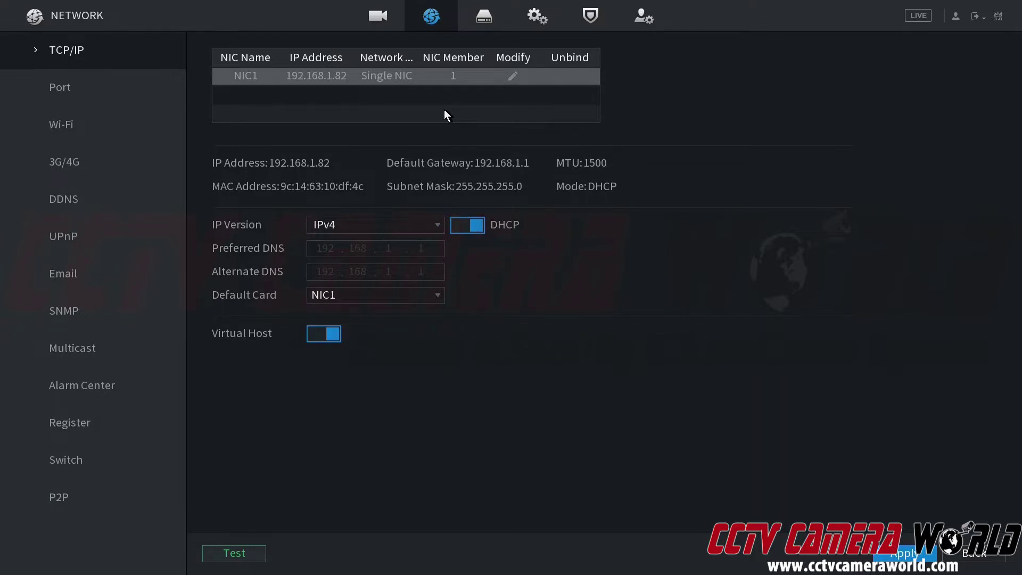
left_click(50, 499)
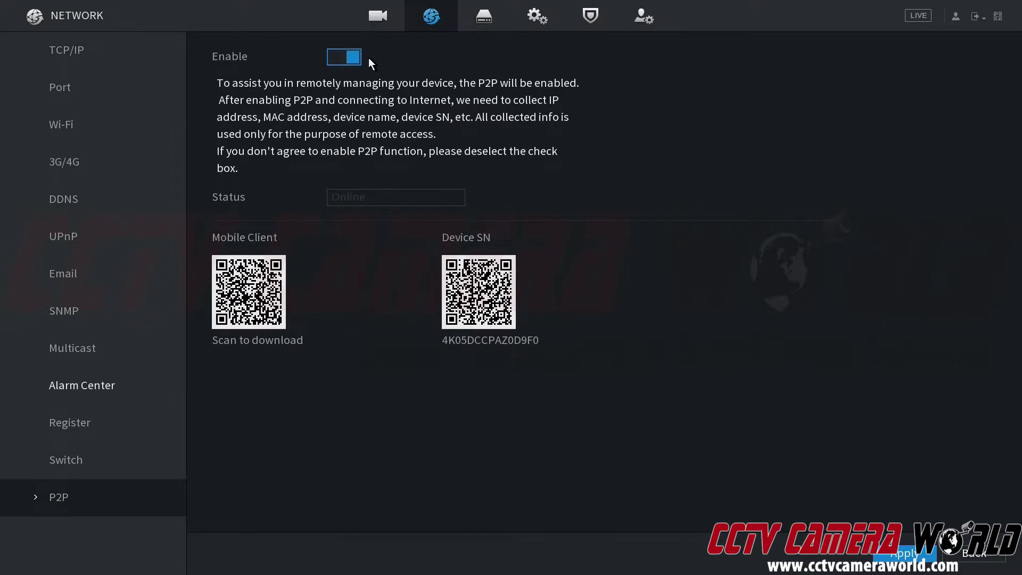
left_click(354, 53)
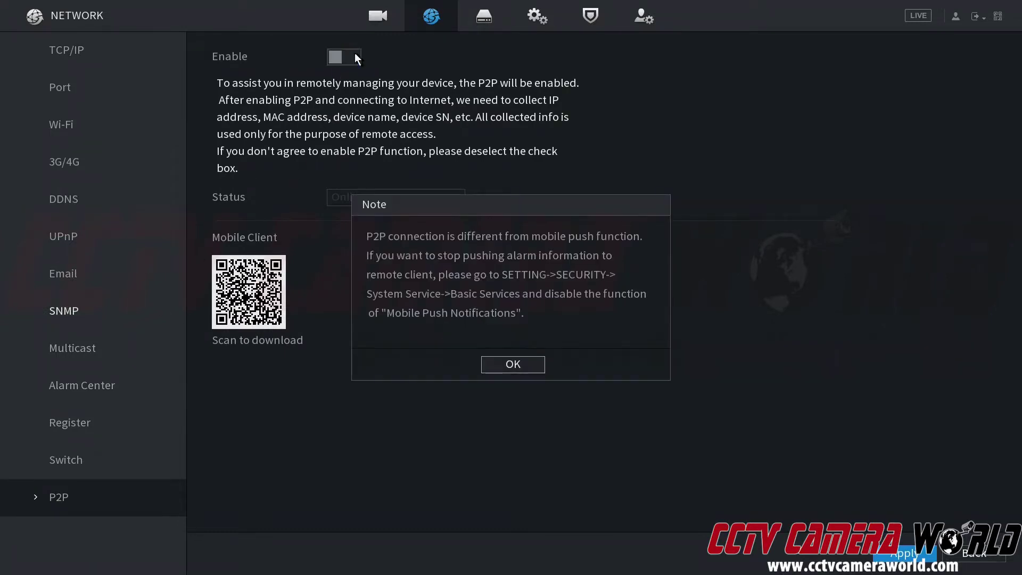
left_click(513, 364)
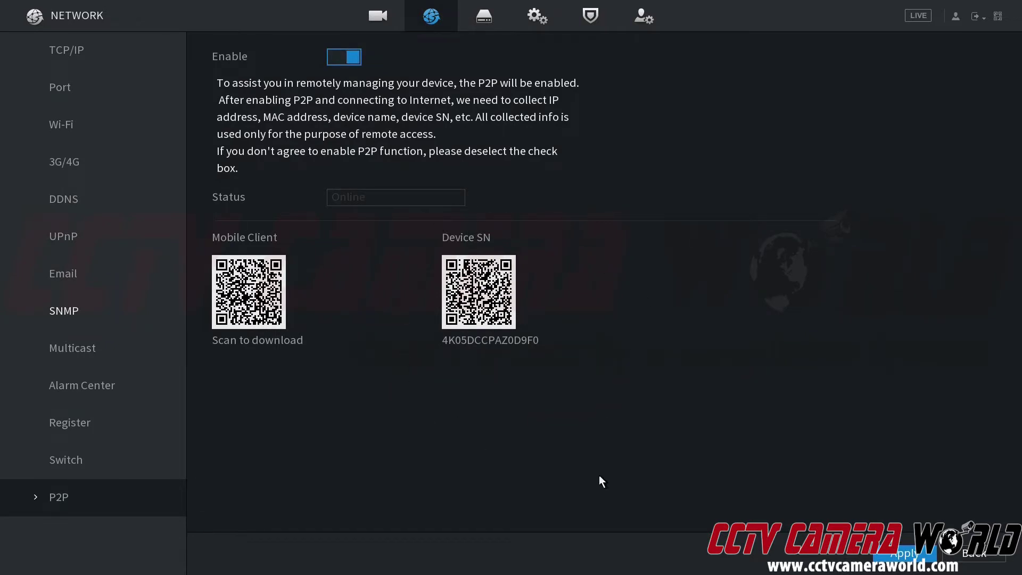
left_click(100, 57)
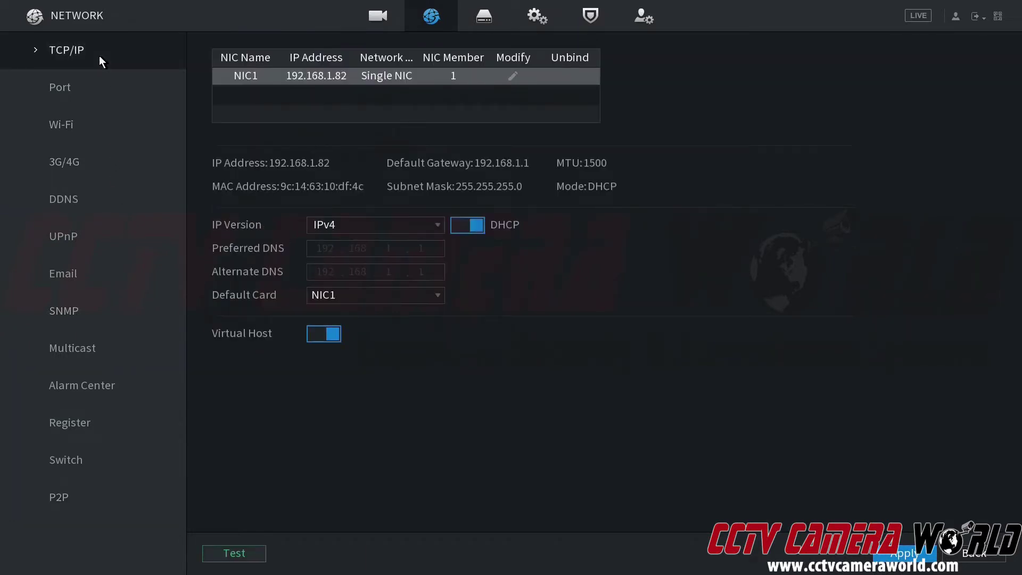